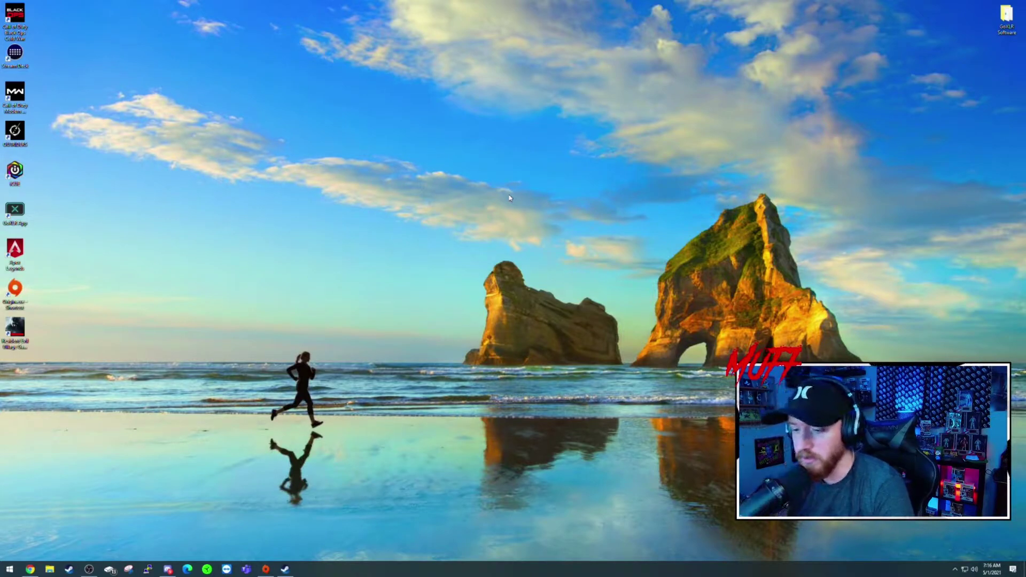
Bring OBS Studio forward and switch from the Starting Stream scene back to Live Stream.
{"action": "left_click", "coordinate": [89, 569]}
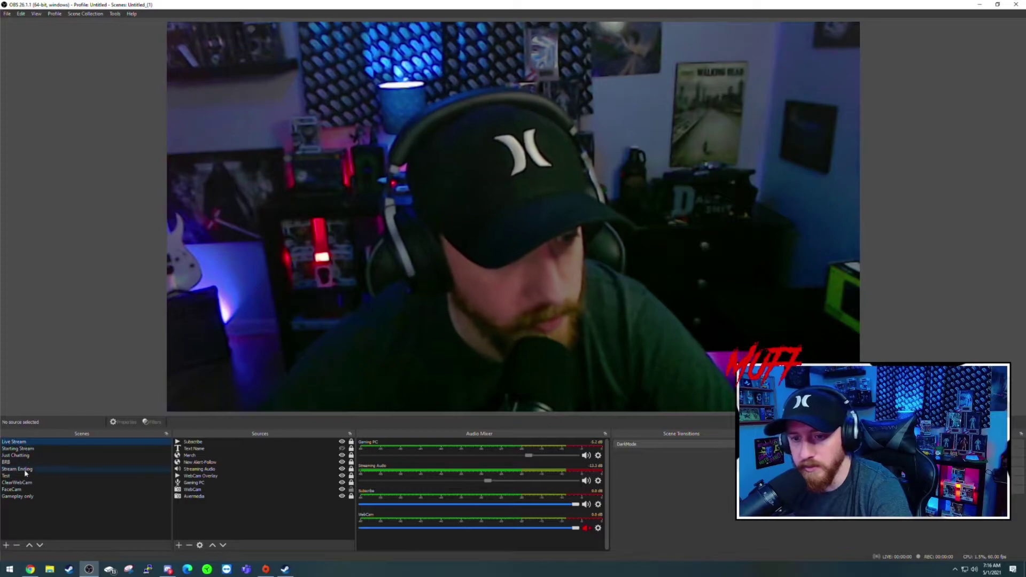
{"action": "left_click", "coordinate": [21, 448]}
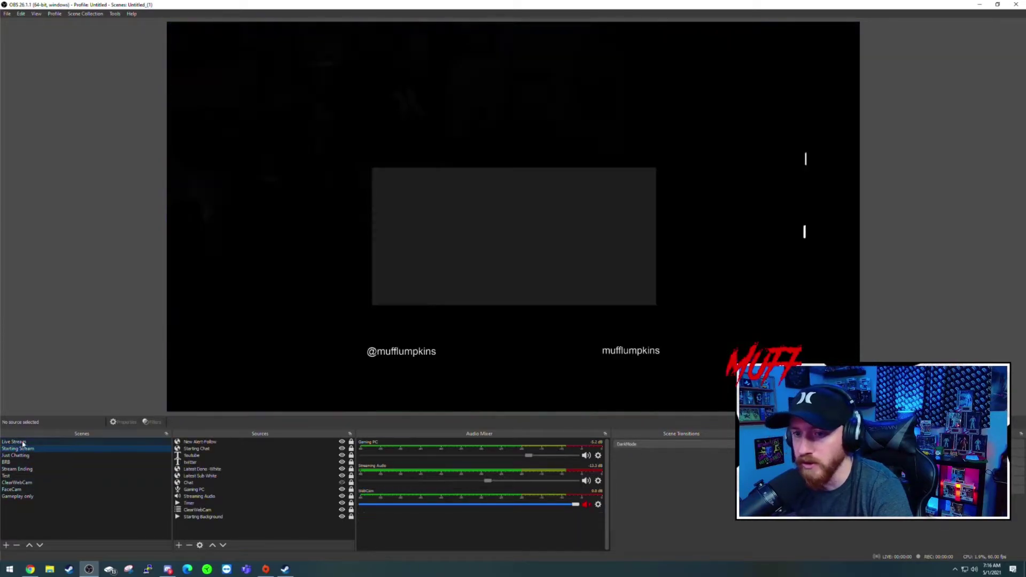
{"action": "left_click", "coordinate": [22, 442]}
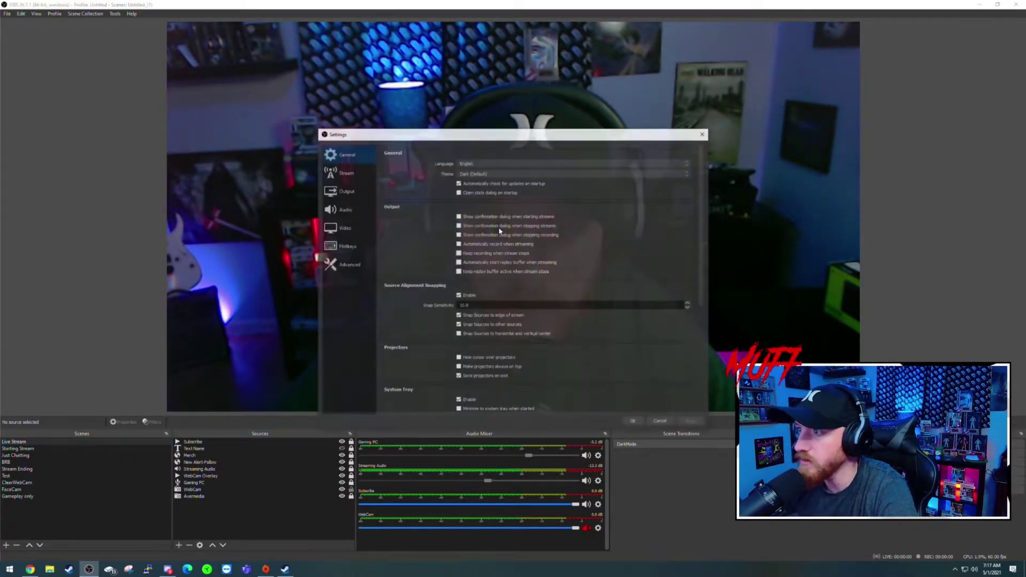
Enlarge the Settings window, keep the Dark (Default) theme, and go to the Stream page.
{"action": "left_click_drag", "start_coordinate": [402, 136], "coordinate": [359, 92]}
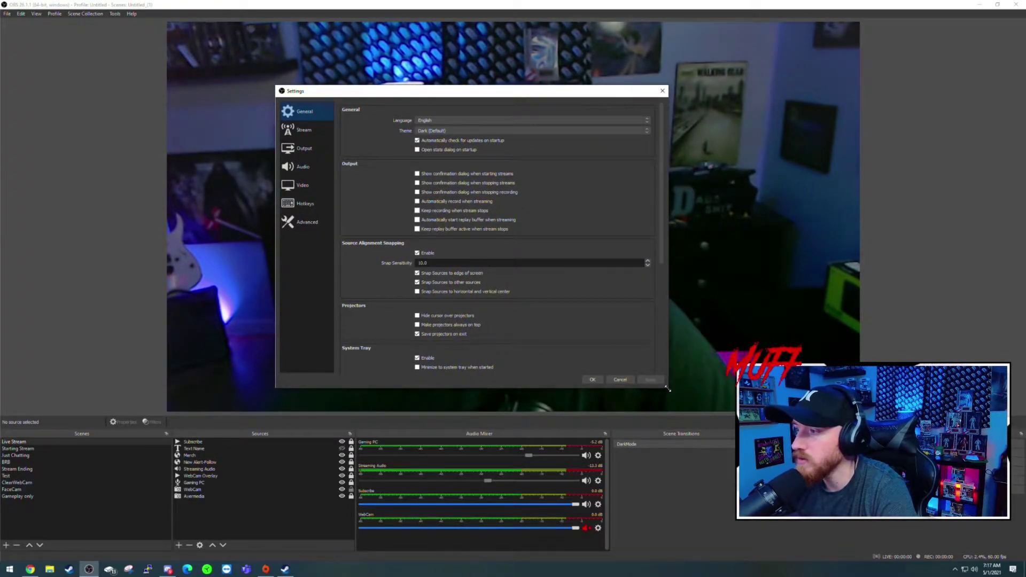
{"action": "left_click_drag", "start_coordinate": [667, 389], "coordinate": [743, 453]}
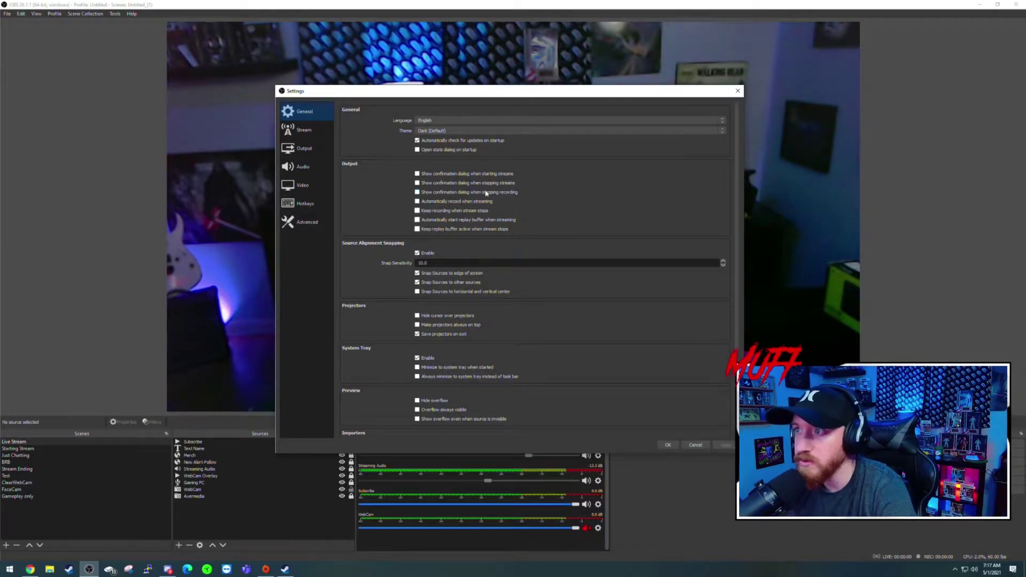
{"action": "left_click", "coordinate": [422, 131]}
{"action": "left_click", "coordinate": [388, 138]}
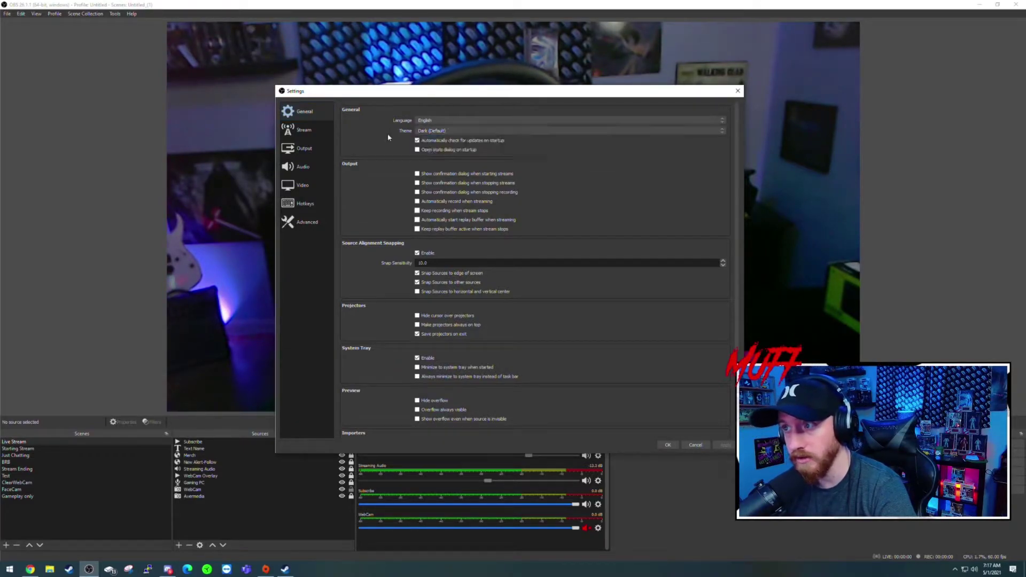
{"action": "left_click", "coordinate": [430, 131]}
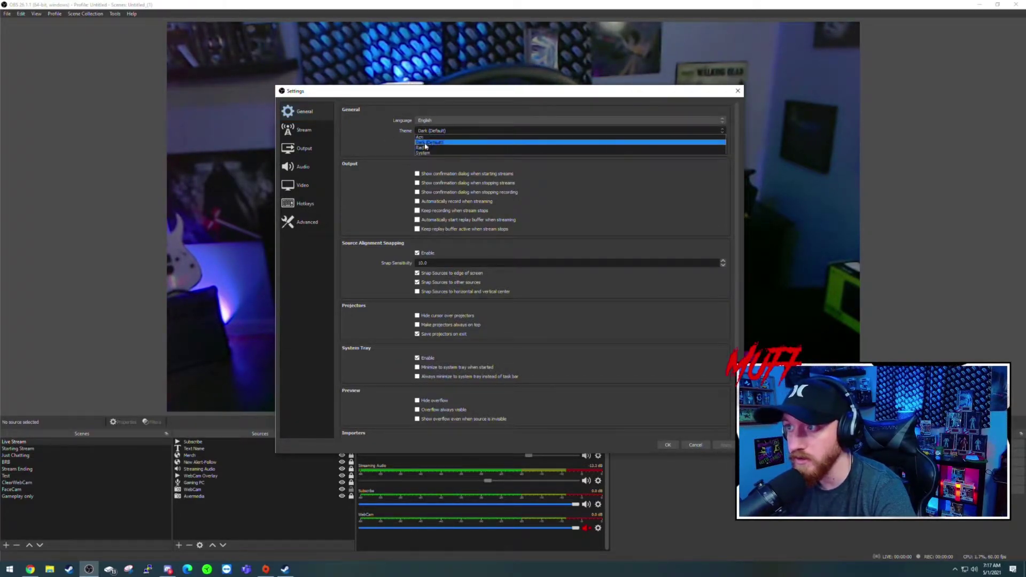
{"action": "left_click", "coordinate": [385, 135]}
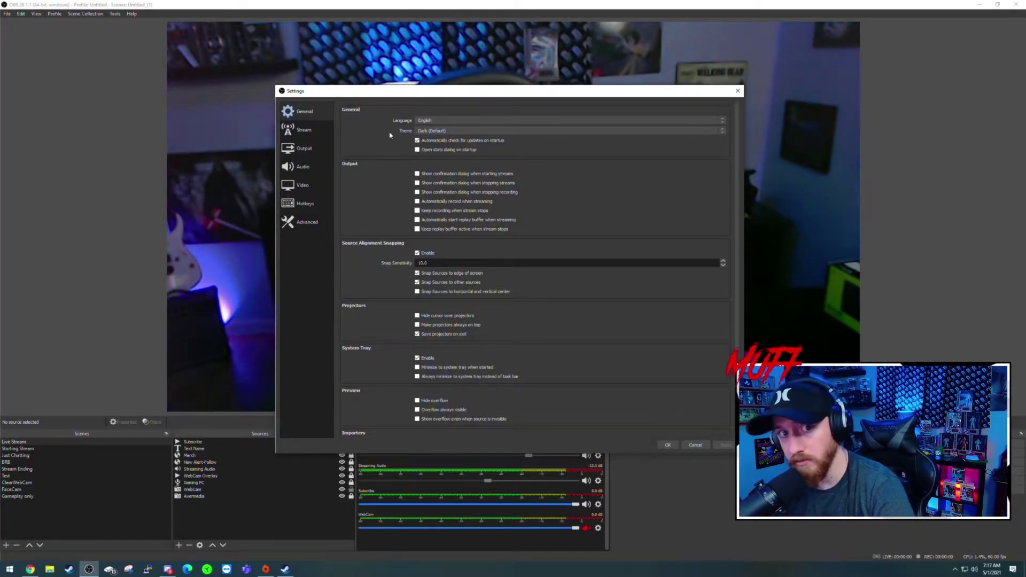
{"action": "left_click", "coordinate": [314, 134]}
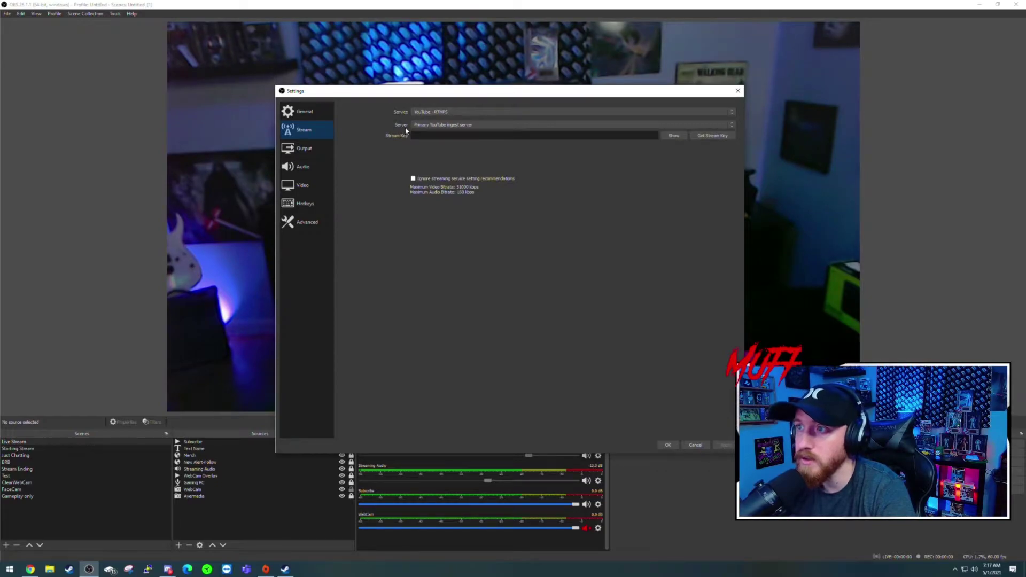
Keep the Primary YouTube ingest server and place the cursor in the empty Stream Key field.
{"action": "left_click", "coordinate": [428, 126]}
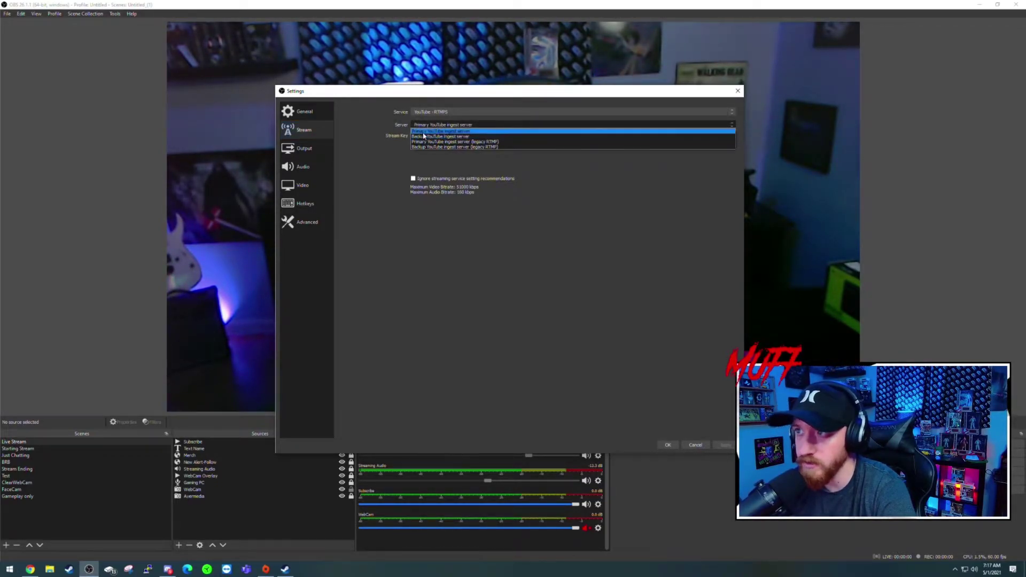
{"action": "left_click", "coordinate": [405, 136]}
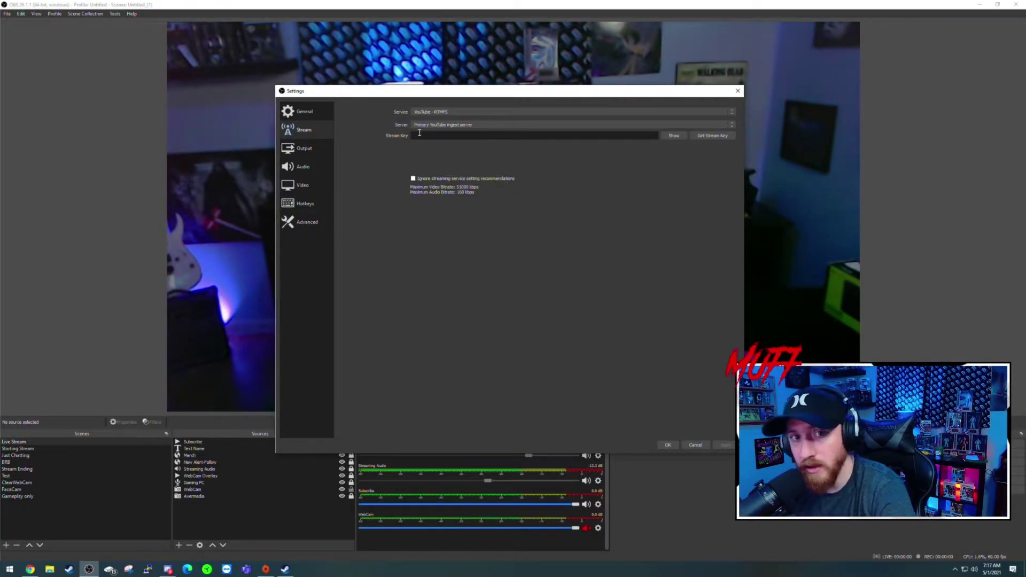
{"action": "left_click", "coordinate": [453, 137]}
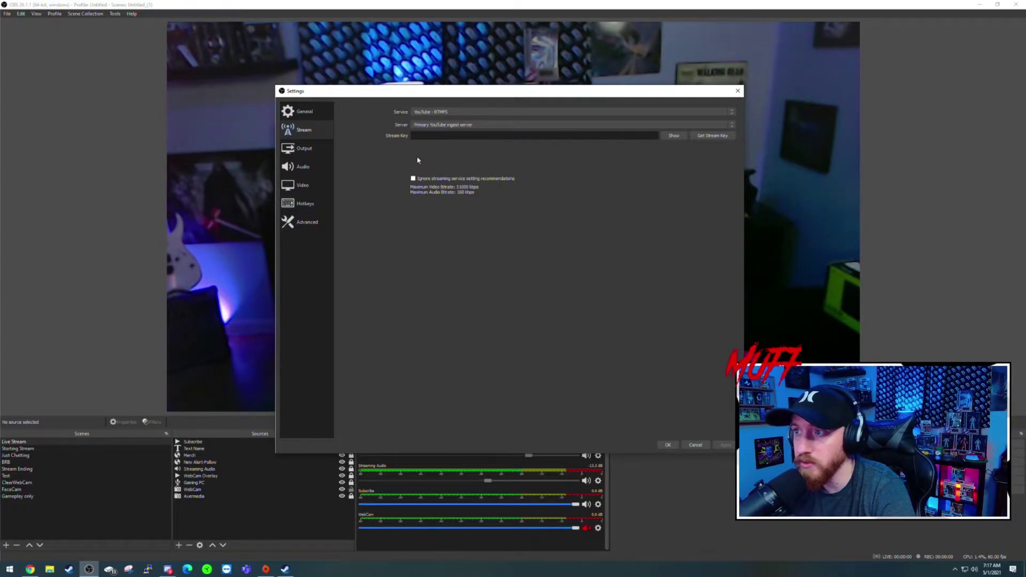
Copy the stream key from YouTube Studio's Go live page, then close Chrome.
{"action": "key", "text": "alt+Tab"}
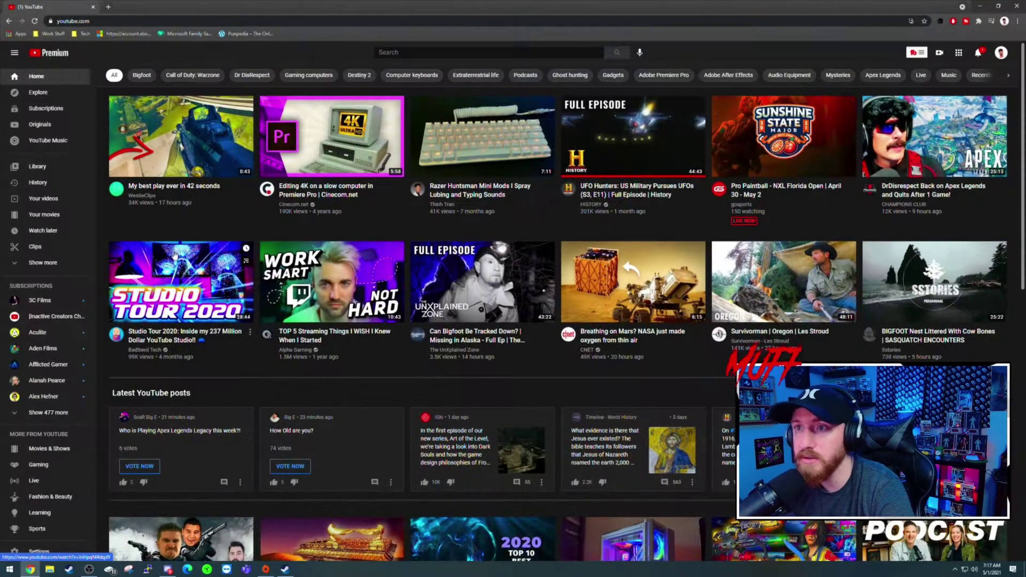
{"action": "left_click", "coordinate": [940, 54]}
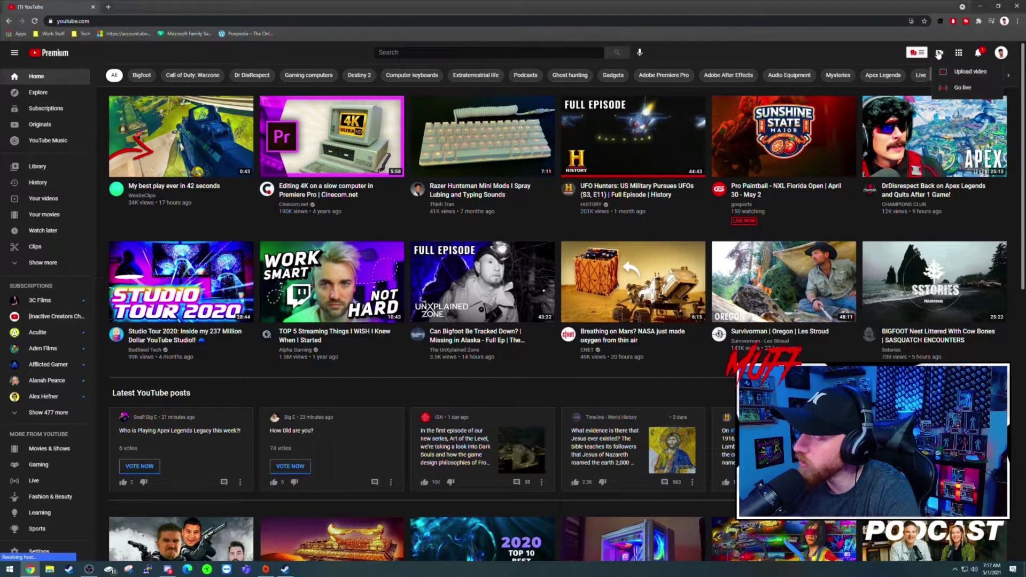
{"action": "left_click", "coordinate": [963, 87]}
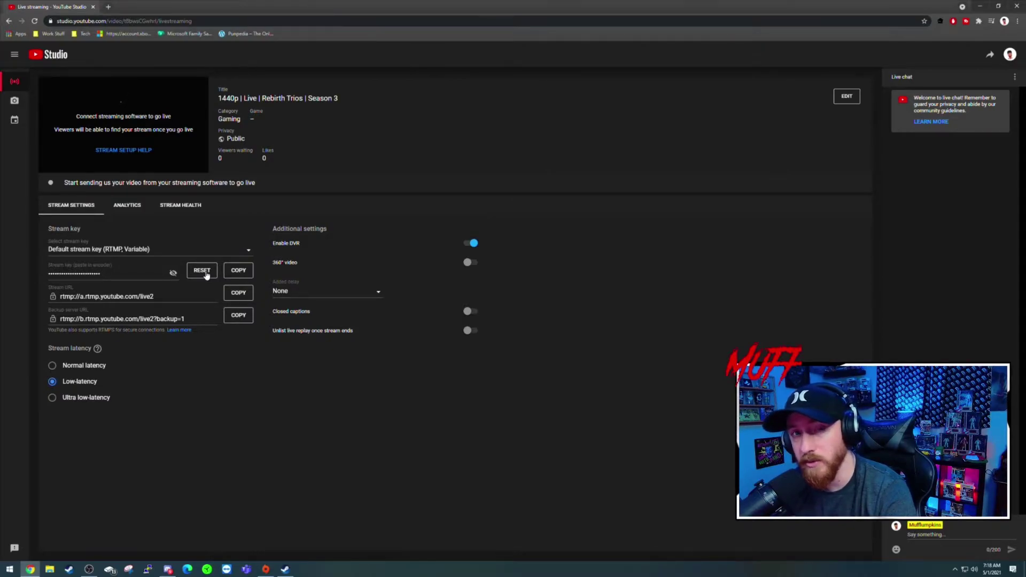
{"action": "left_click", "coordinate": [238, 269]}
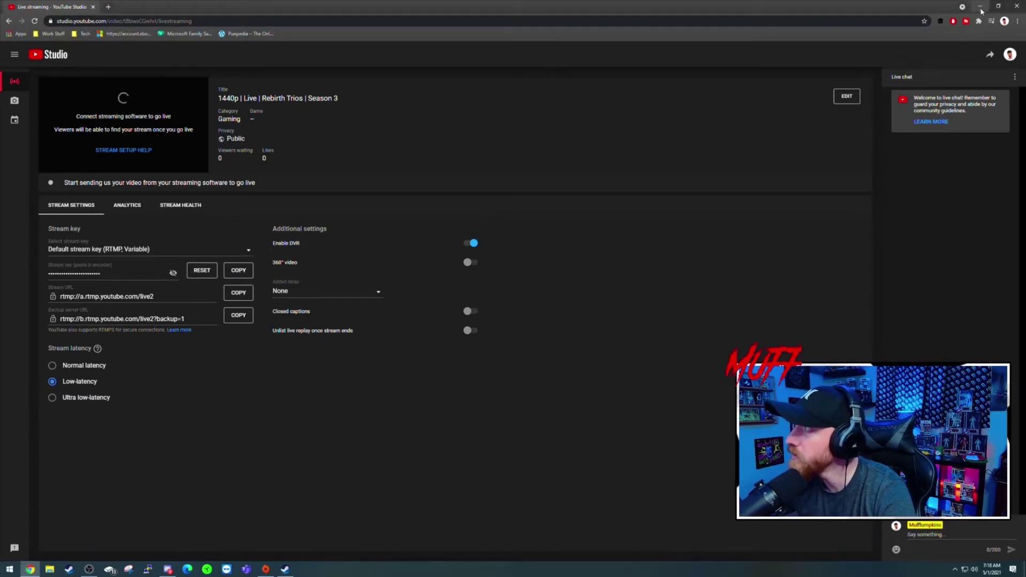
{"action": "left_click", "coordinate": [238, 270]}
{"action": "left_click", "coordinate": [1017, 6]}
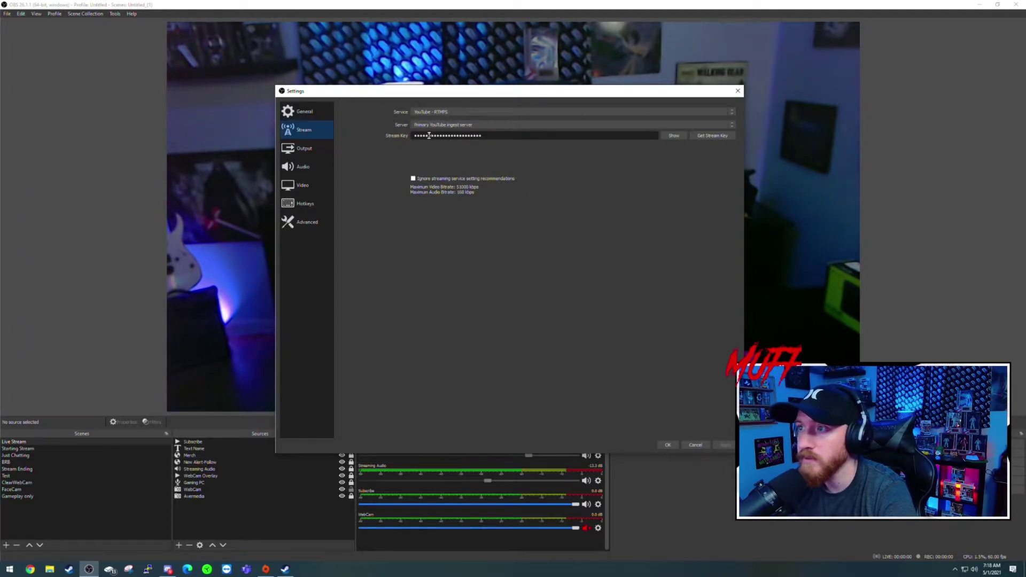
Paste the stream key and switch to the Output page (x264, CBR 13000 Kbps, keyframe interval 2).
{"action": "left_click", "coordinate": [306, 151]}
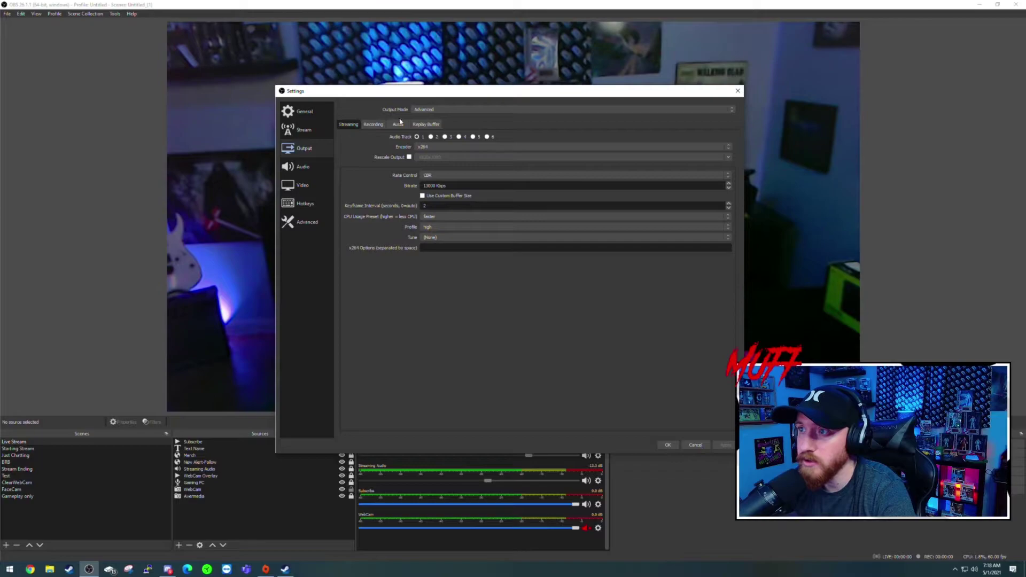
{"action": "left_click", "coordinate": [436, 110]}
{"action": "left_click", "coordinate": [436, 117]}
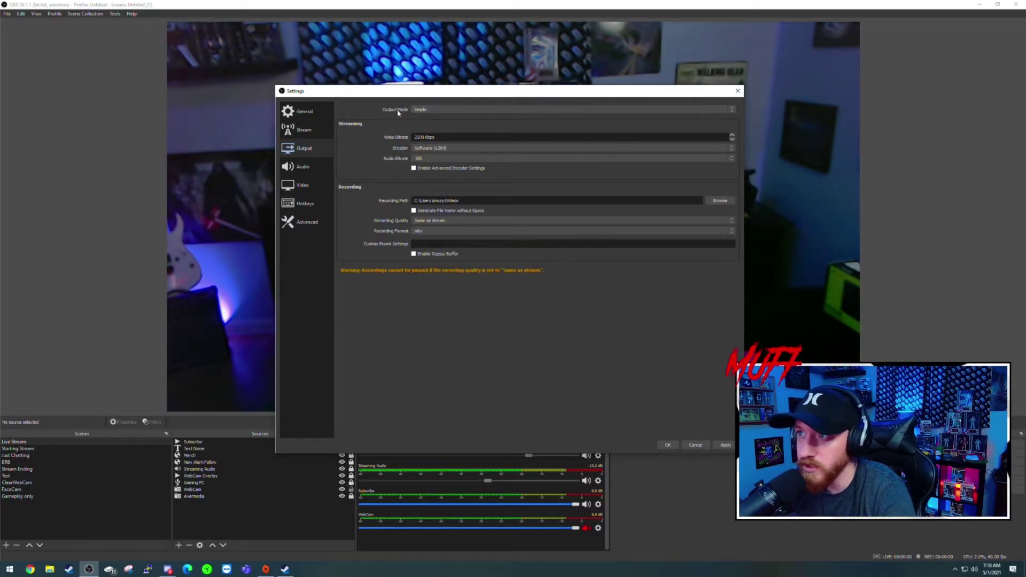
{"action": "left_click", "coordinate": [422, 110]}
{"action": "left_click", "coordinate": [413, 124]}
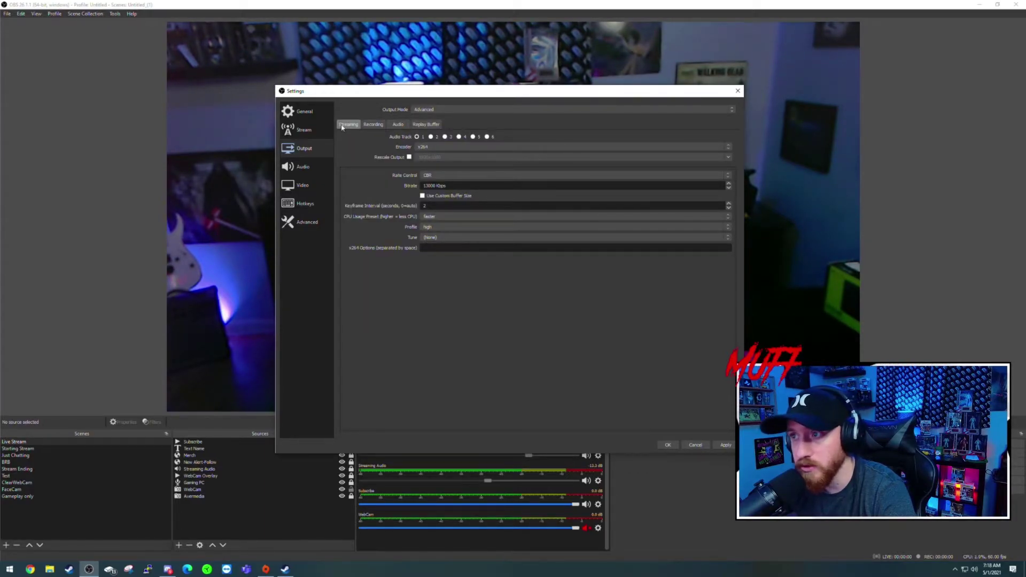
{"action": "left_click", "coordinate": [423, 149]}
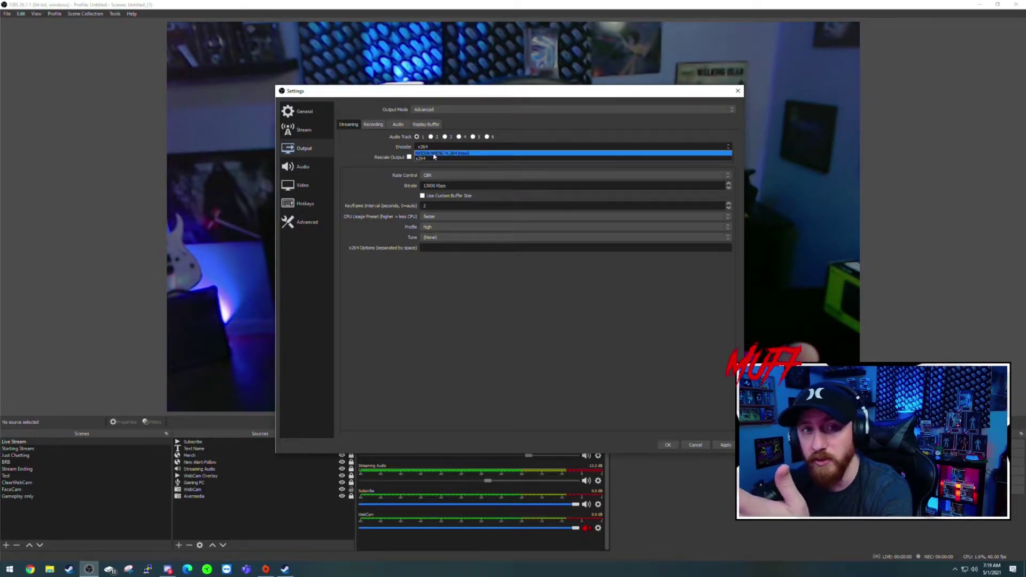
{"action": "left_click", "coordinate": [428, 158]}
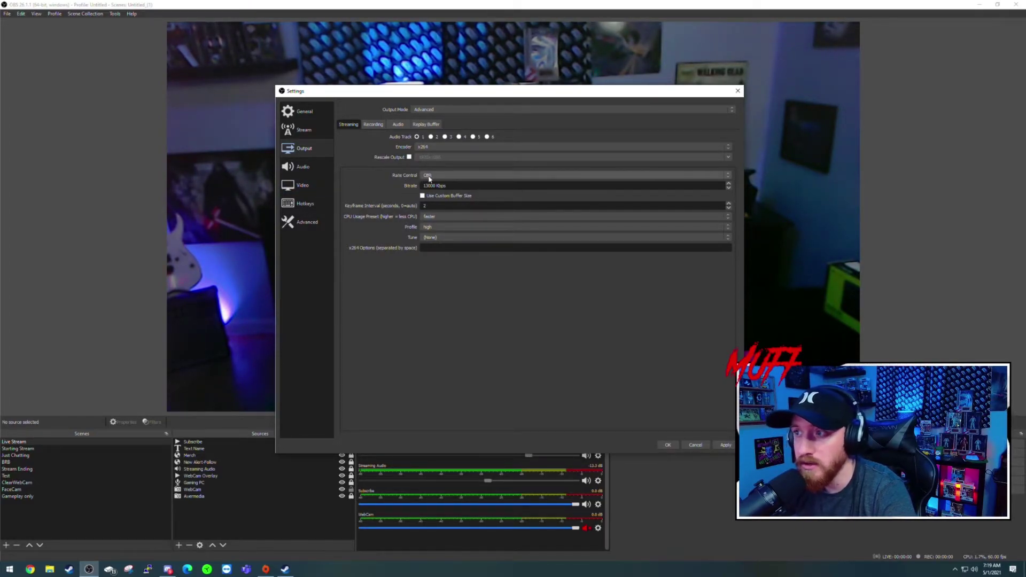
Keep CBR rate control and edit the 13000 Kbps Bitrate value.
{"action": "left_click", "coordinate": [434, 177]}
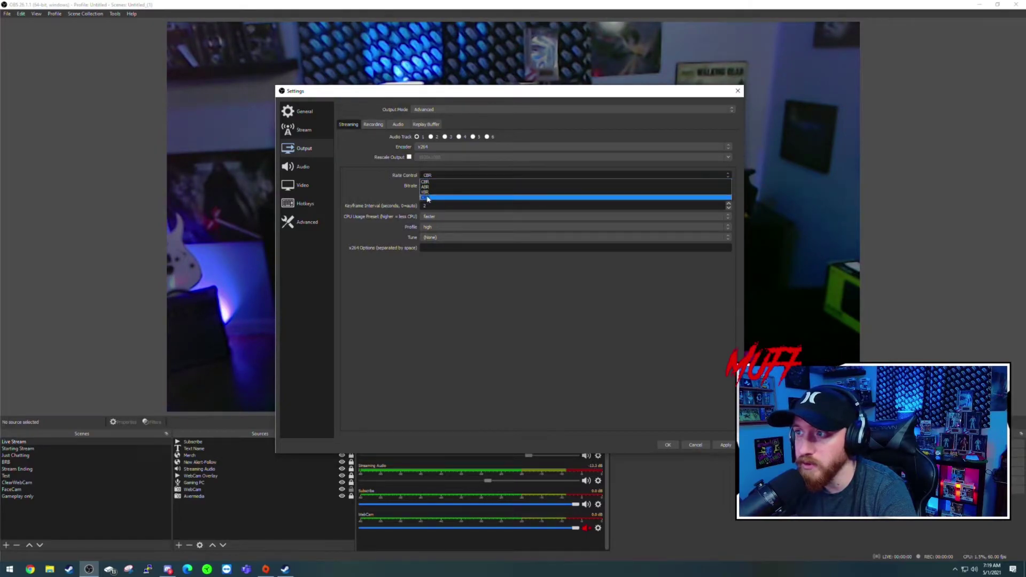
{"action": "left_click", "coordinate": [436, 181]}
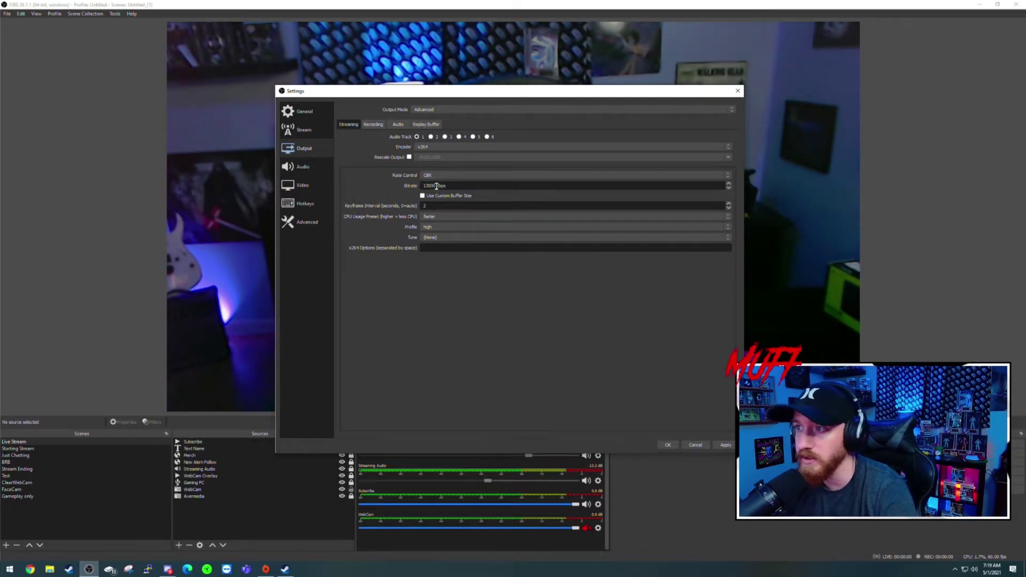
{"action": "left_click", "coordinate": [426, 186]}
{"action": "key", "text": "BackSpace"}
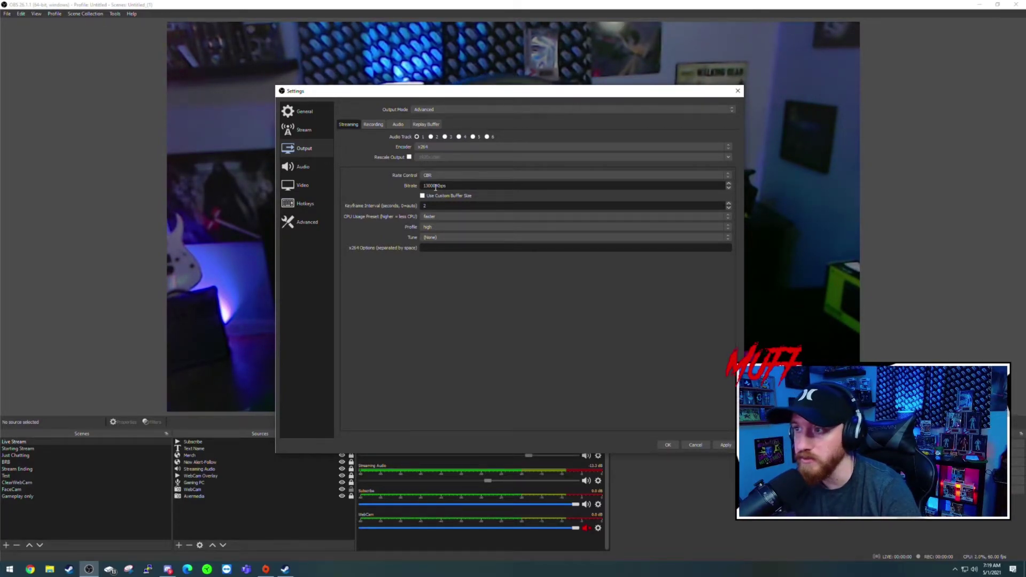
{"action": "left_click_drag", "start_coordinate": [435, 187], "coordinate": [418, 188]}
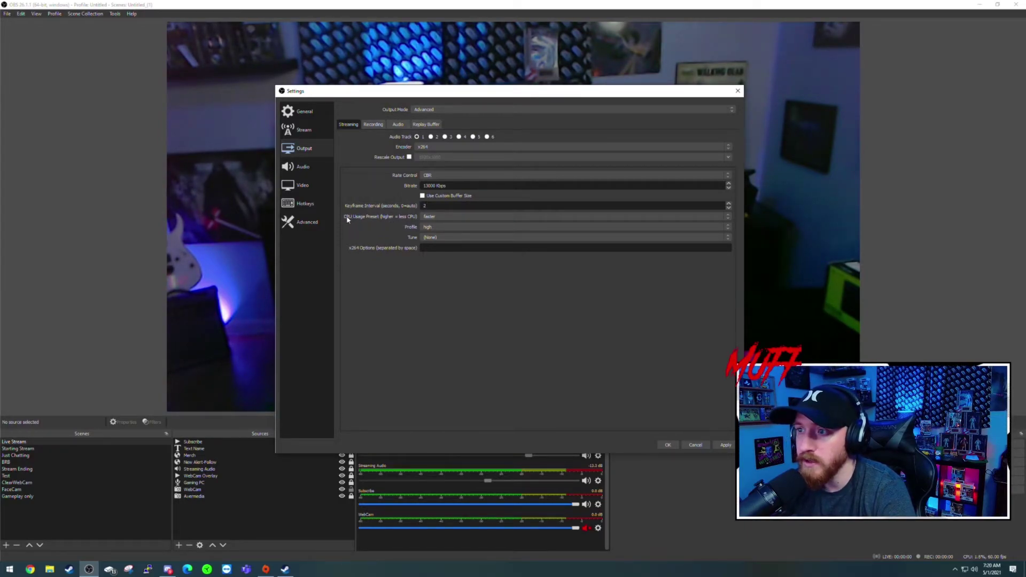
{"action": "left_click", "coordinate": [430, 217]}
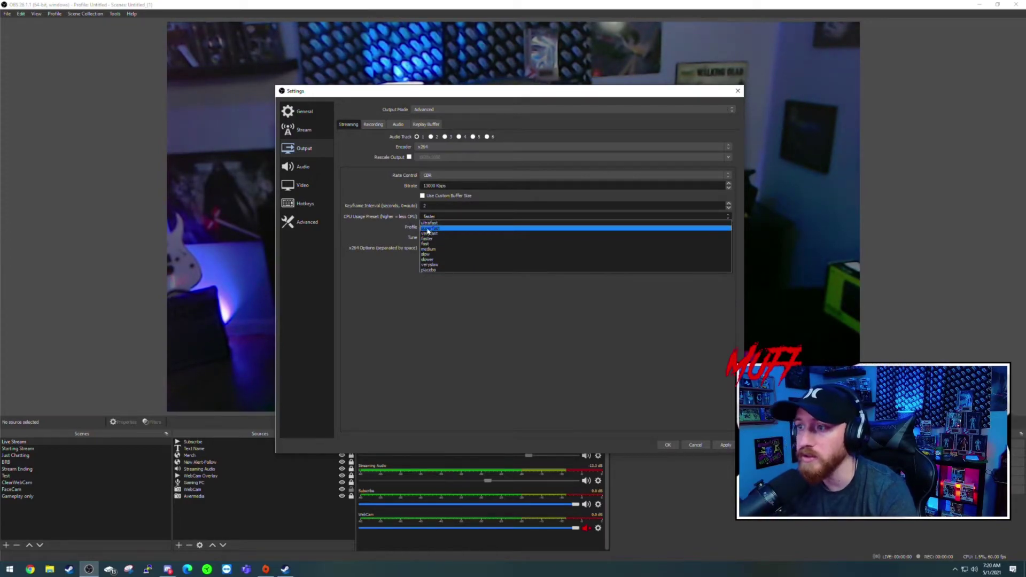
{"action": "left_click", "coordinate": [415, 229]}
{"action": "left_click", "coordinate": [427, 217]}
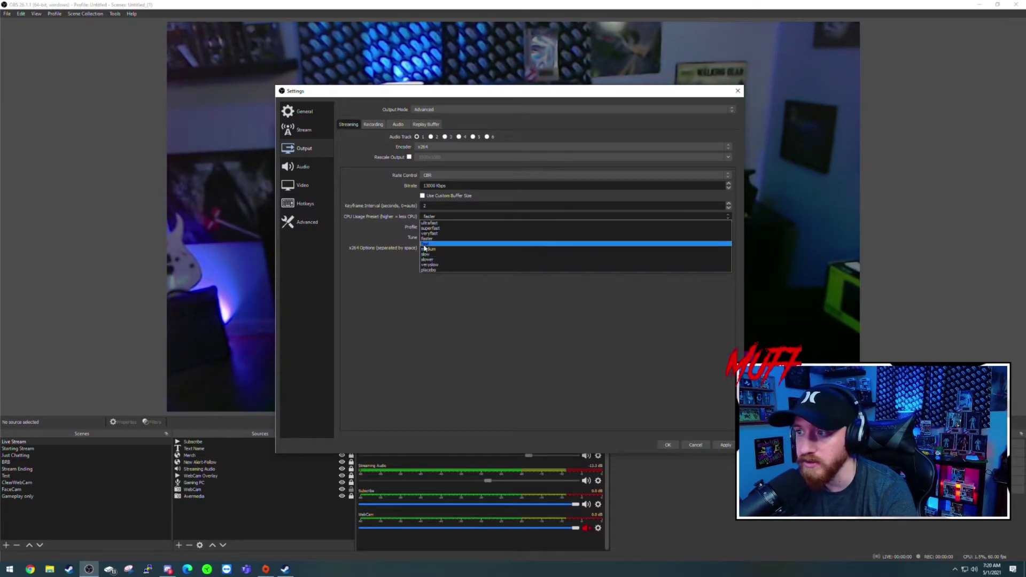
{"action": "left_click", "coordinate": [427, 238]}
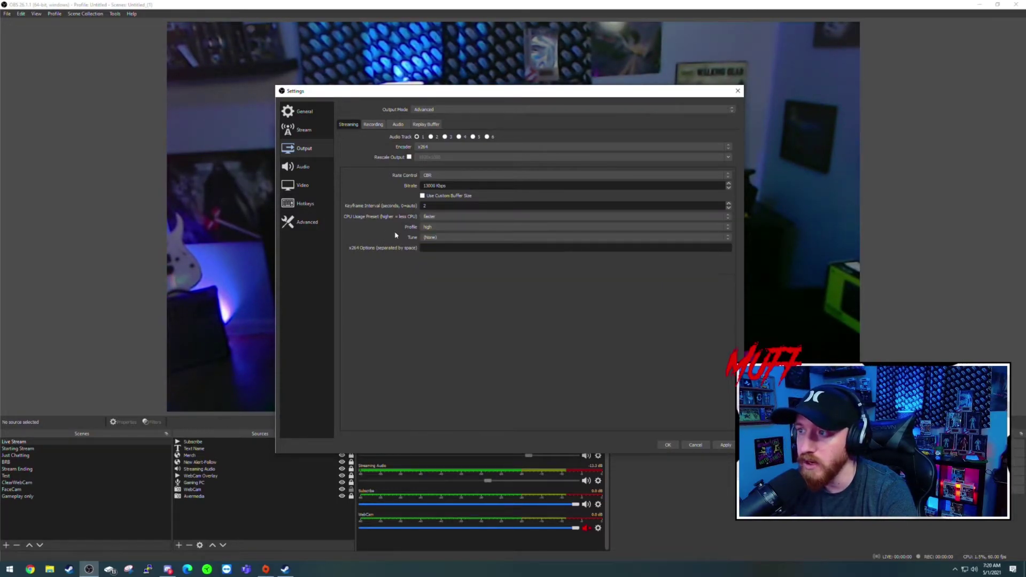
{"action": "left_click", "coordinate": [431, 216]}
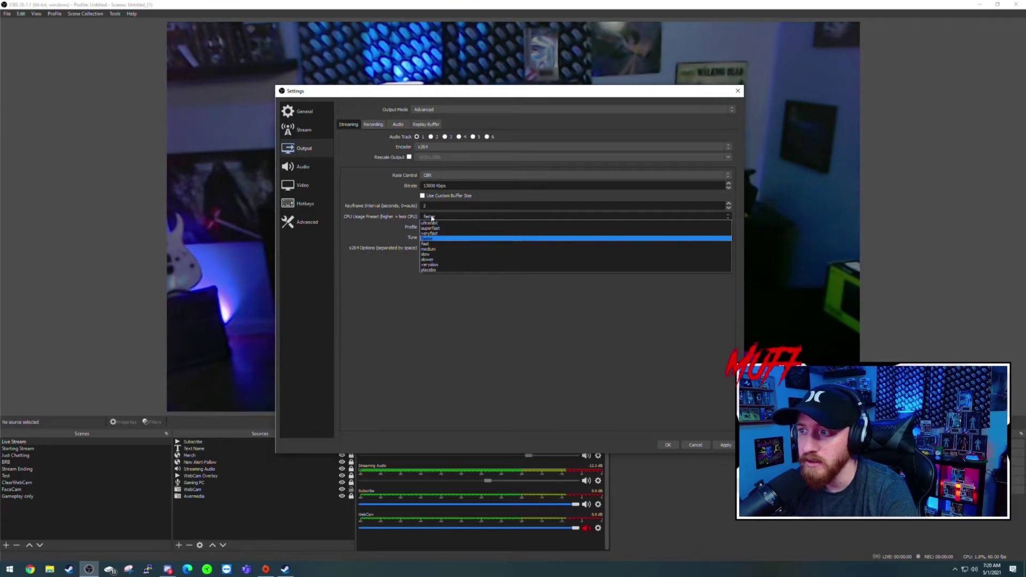
{"action": "left_click", "coordinate": [373, 223]}
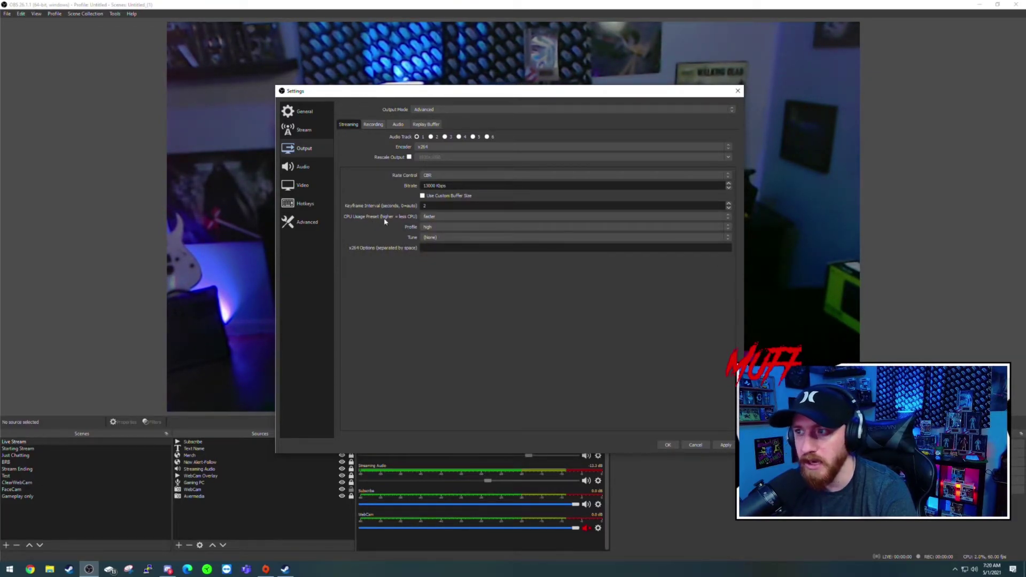
{"action": "left_click", "coordinate": [430, 217]}
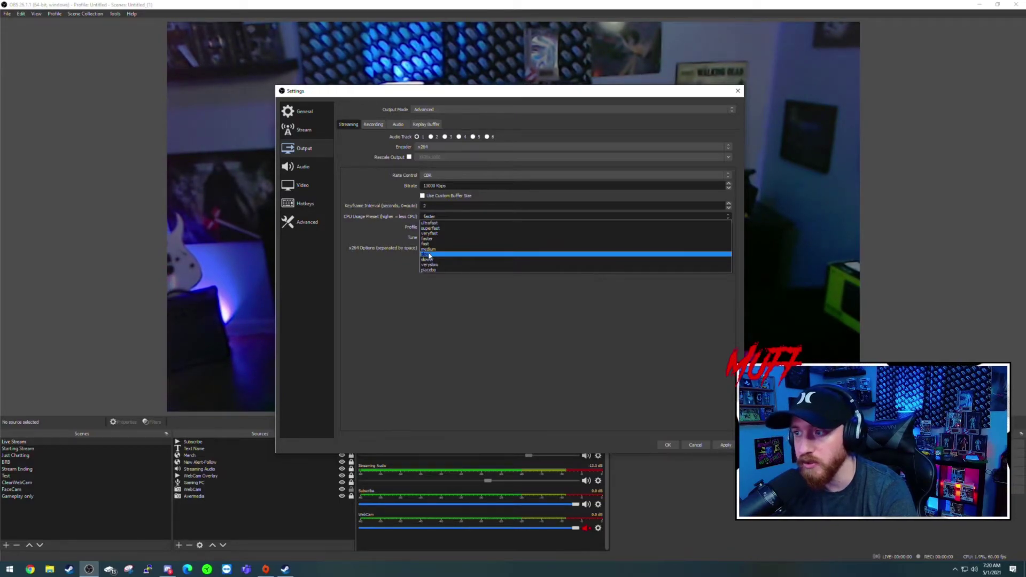
{"action": "left_click", "coordinate": [423, 217]}
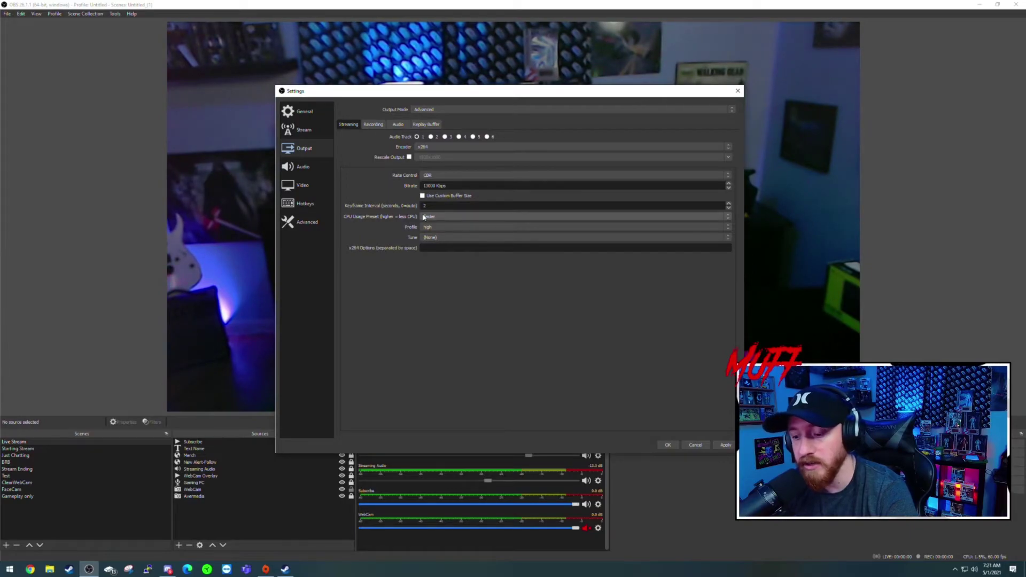
{"action": "left_click", "coordinate": [424, 217]}
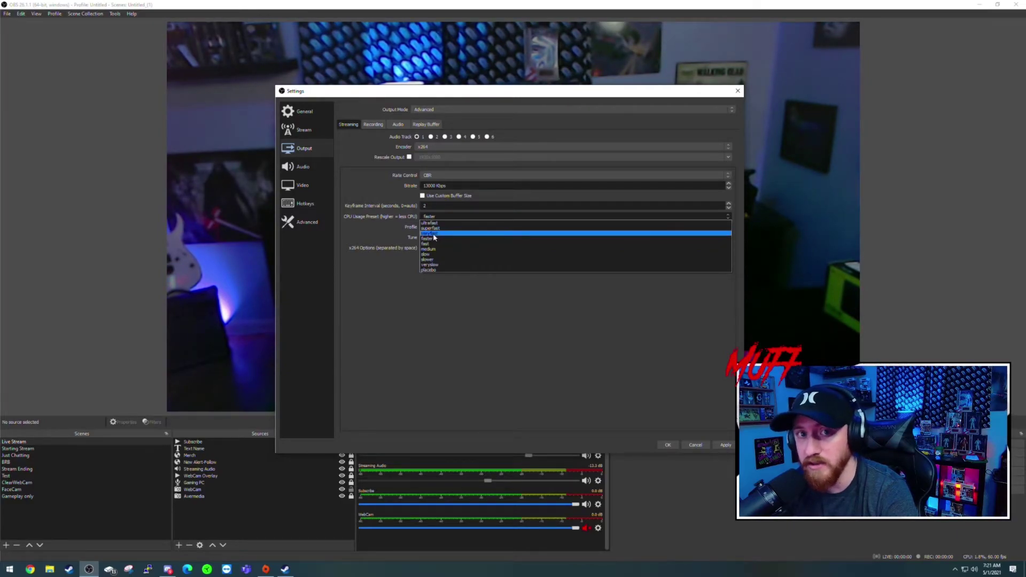
{"action": "left_click", "coordinate": [389, 231]}
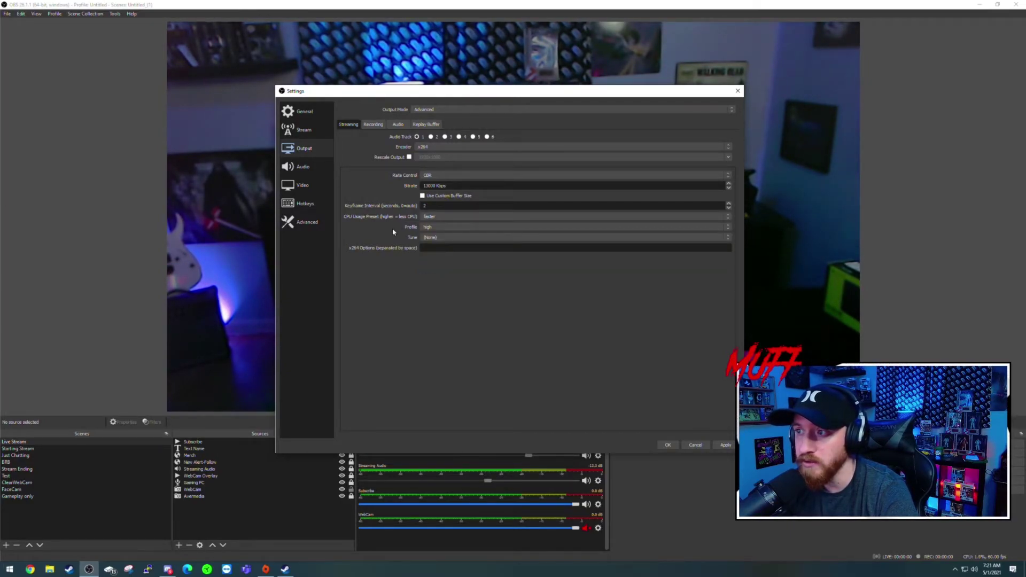
{"action": "left_click", "coordinate": [429, 219]}
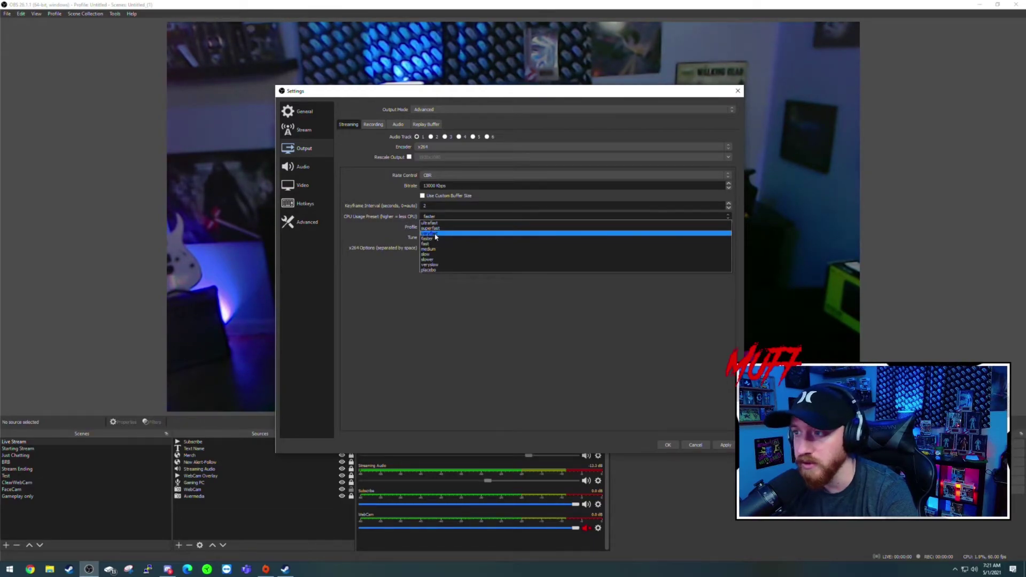
{"action": "left_click", "coordinate": [391, 218]}
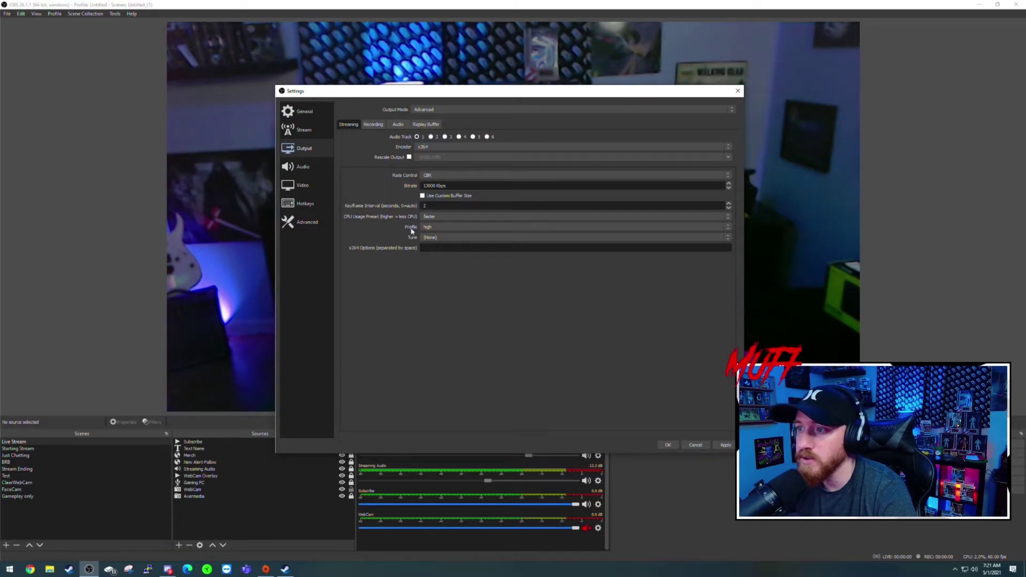
{"action": "left_click", "coordinate": [427, 227]}
{"action": "left_click", "coordinate": [427, 229]}
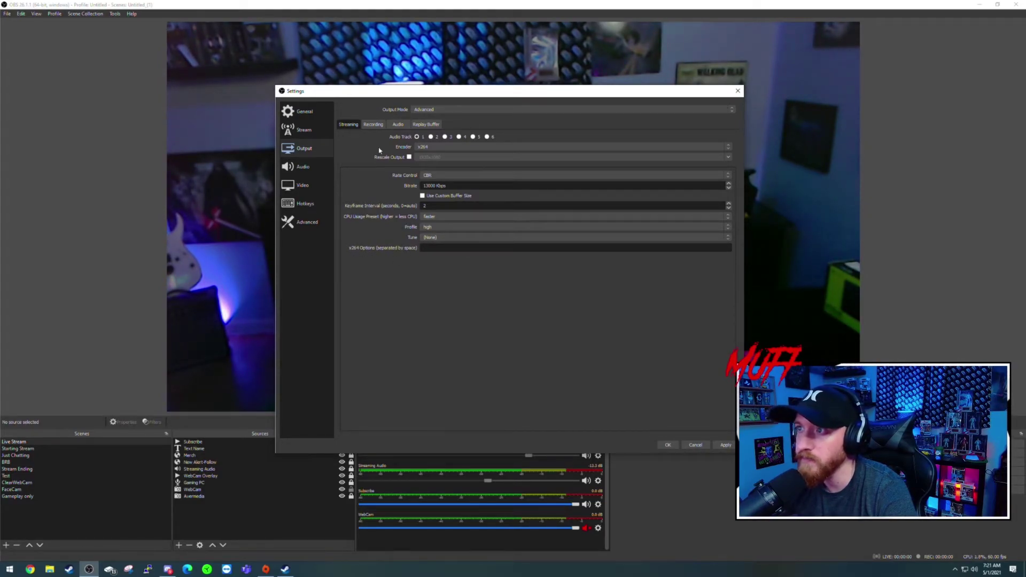
Confirm the video settings stay at 2560x1440 with Lanczos downscaling and 60 FPS.
{"action": "left_click", "coordinate": [307, 187]}
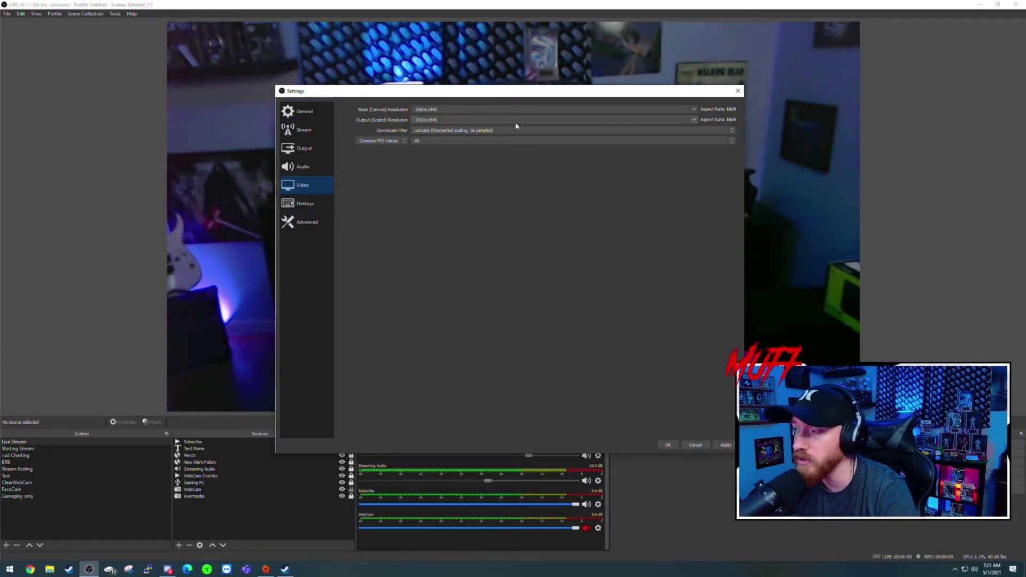
{"action": "left_click", "coordinate": [423, 133]}
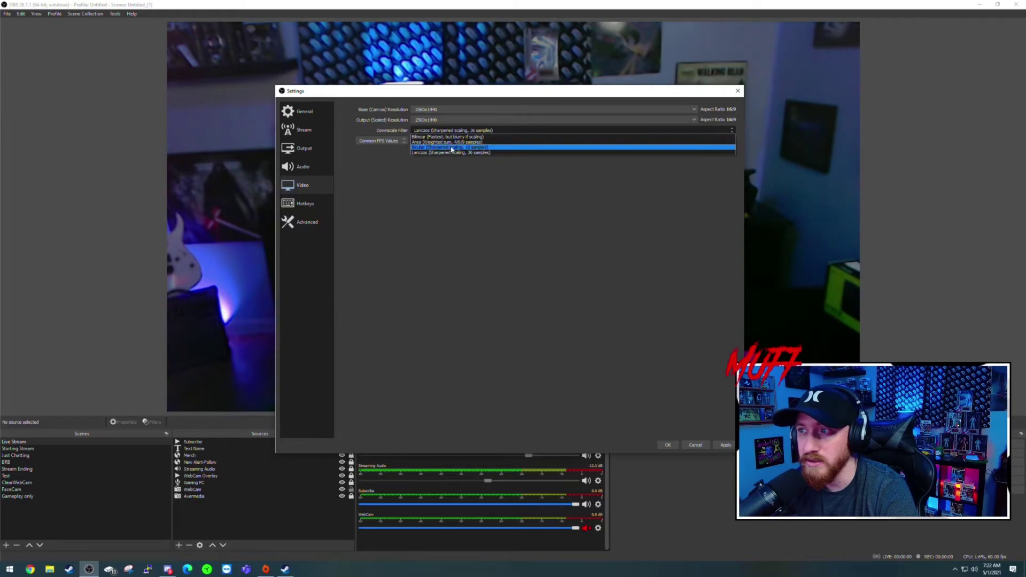
{"action": "left_click", "coordinate": [442, 184]}
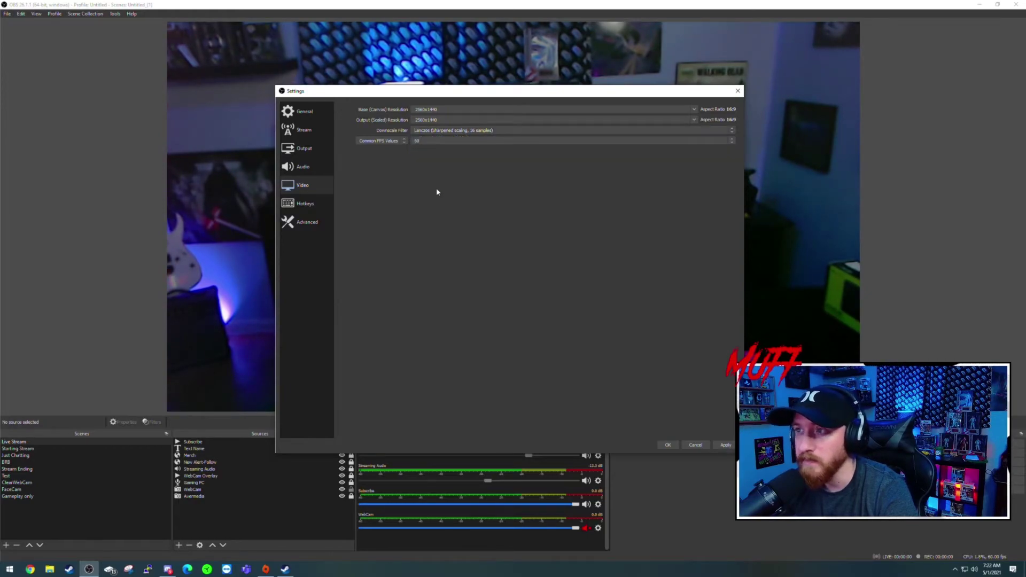
{"action": "left_click", "coordinate": [415, 141]}
{"action": "left_click", "coordinate": [419, 141]}
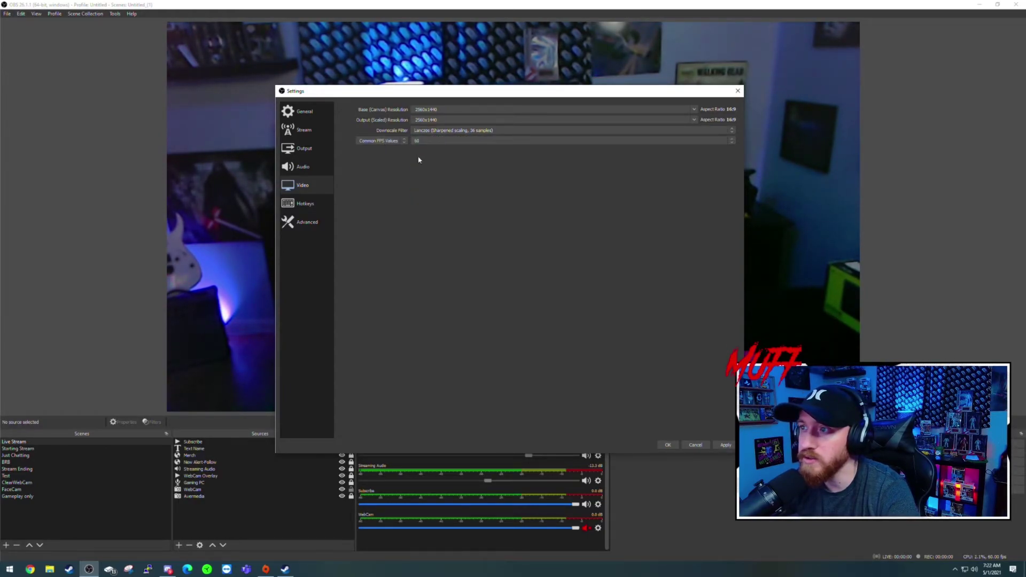
{"action": "left_click", "coordinate": [416, 140]}
{"action": "left_click", "coordinate": [378, 200]}
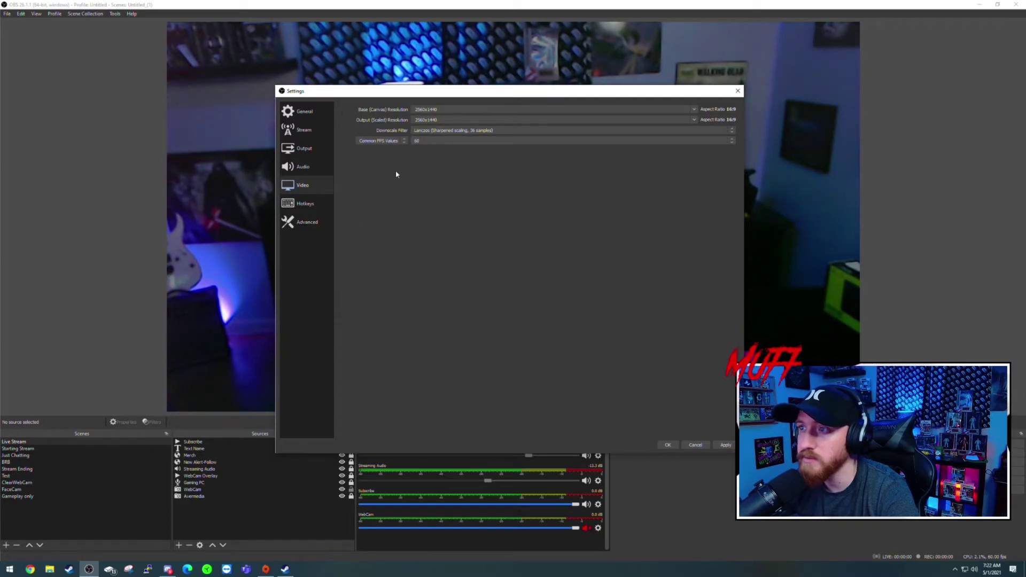
{"action": "left_click", "coordinate": [307, 222]}
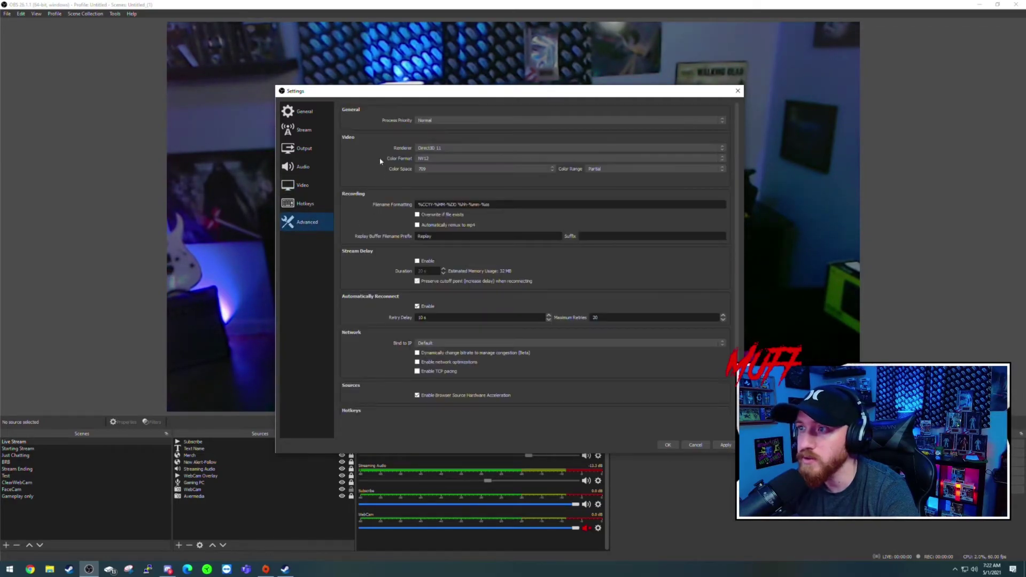
Set Process Priority to High and leave Enable network optimizations unchecked.
{"action": "left_click", "coordinate": [425, 121]}
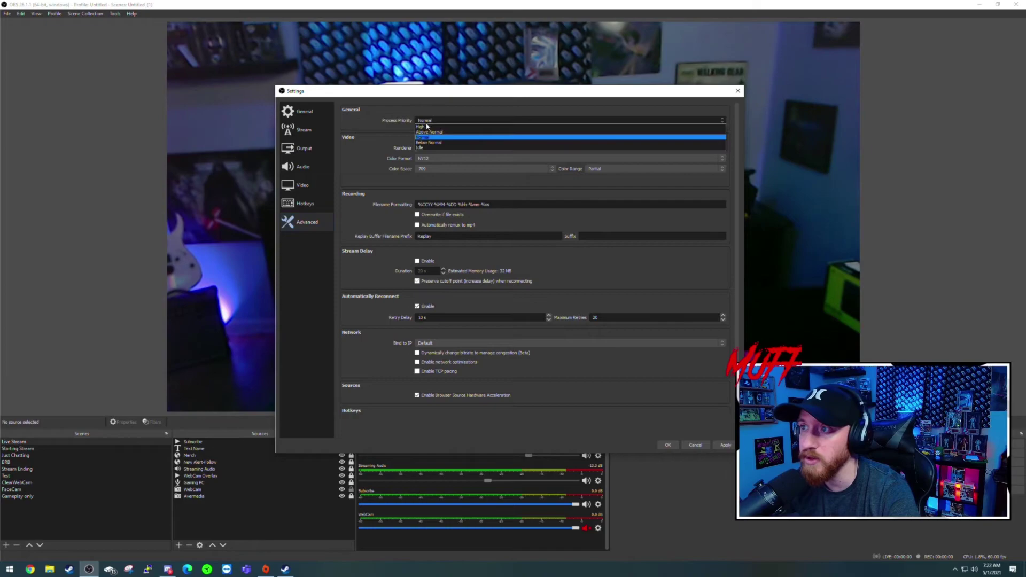
{"action": "left_click", "coordinate": [426, 128]}
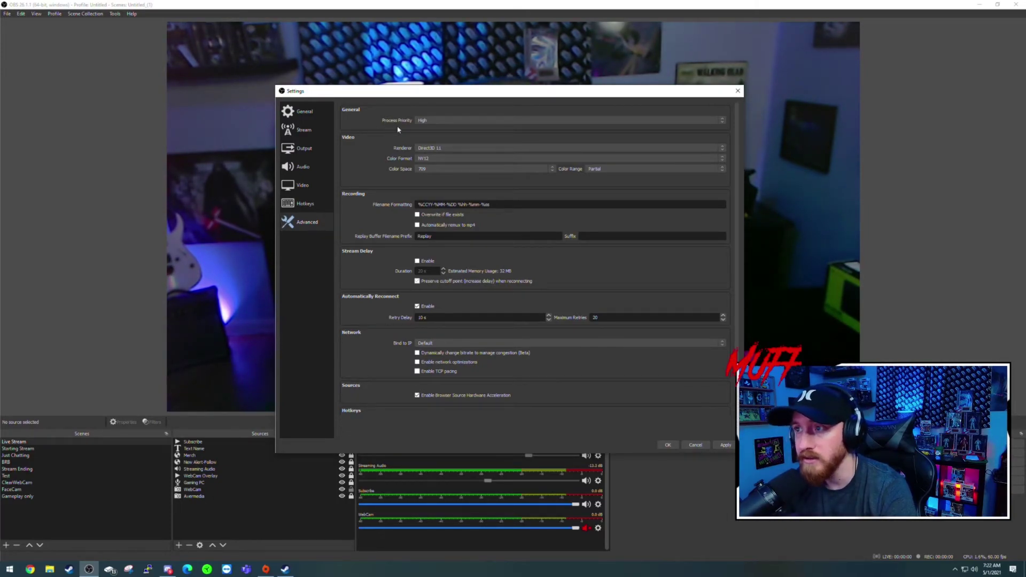
{"action": "left_click", "coordinate": [425, 121]}
{"action": "left_click", "coordinate": [426, 122]}
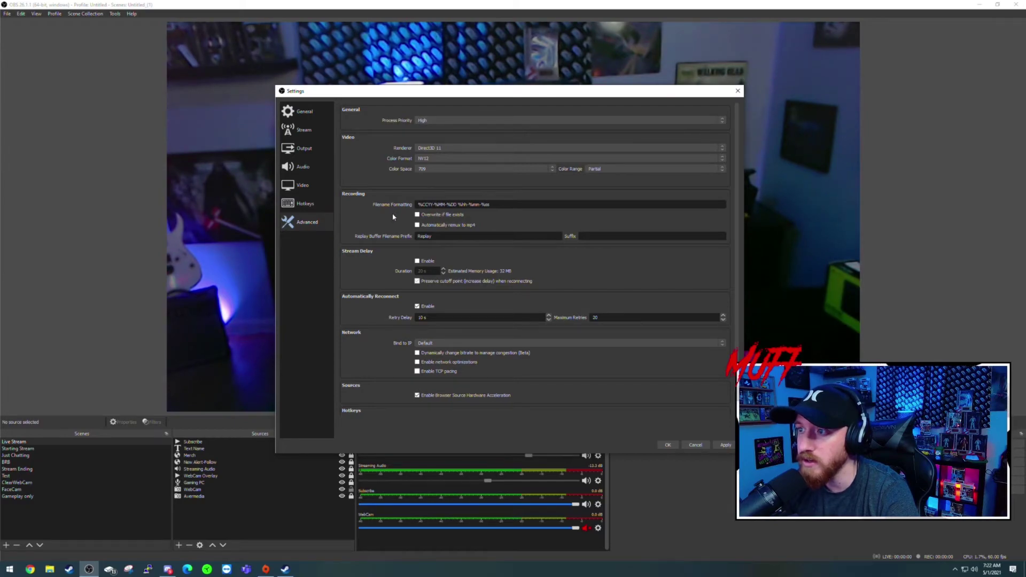
{"action": "scroll", "coordinate": [388, 260], "scroll_direction": "down", "scroll_amount": 1}
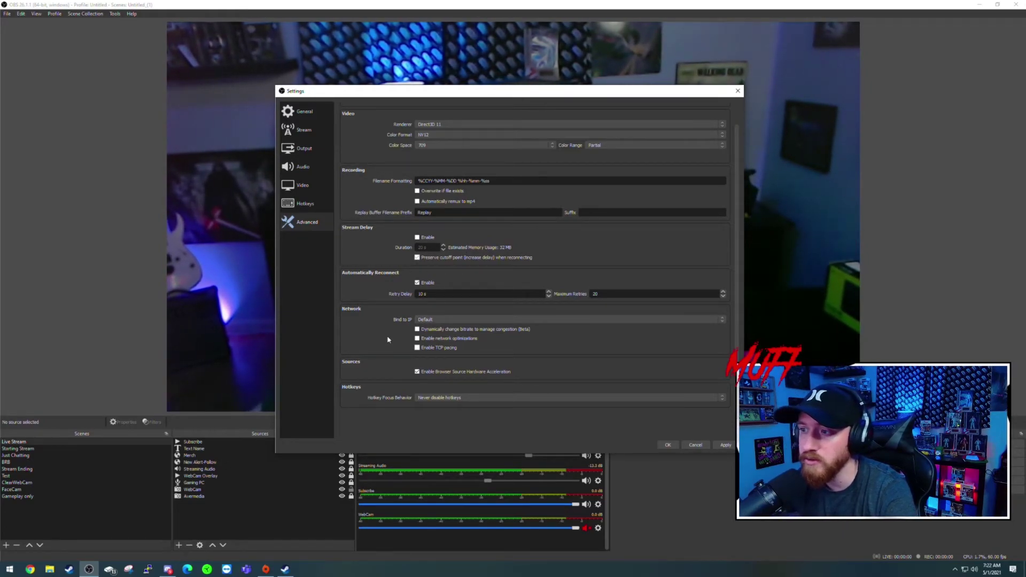
{"action": "left_click", "coordinate": [418, 340]}
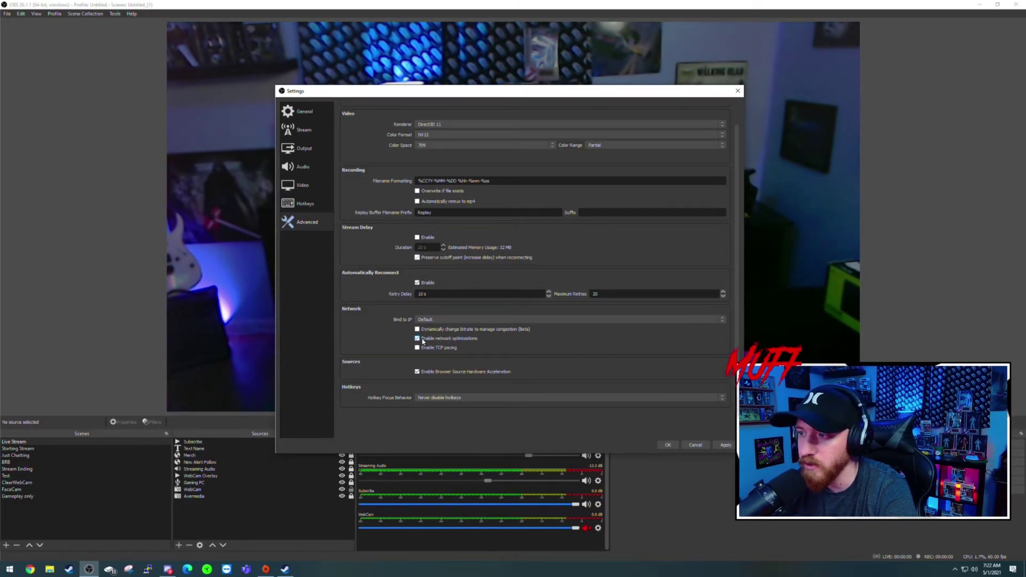
{"action": "left_click", "coordinate": [418, 340]}
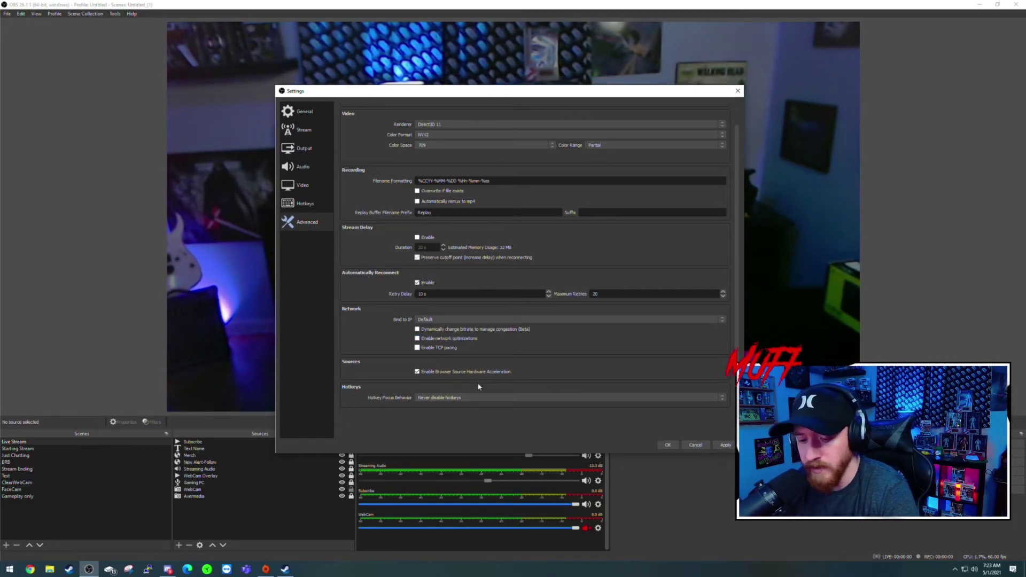
Close the Settings window to return to the Live Stream webcam preview.
{"action": "left_click", "coordinate": [693, 444]}
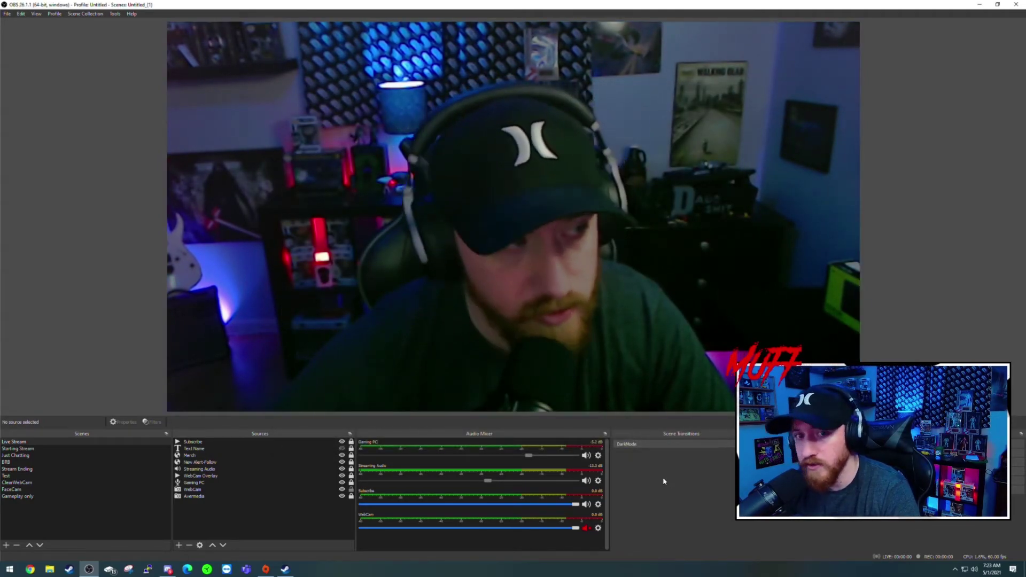